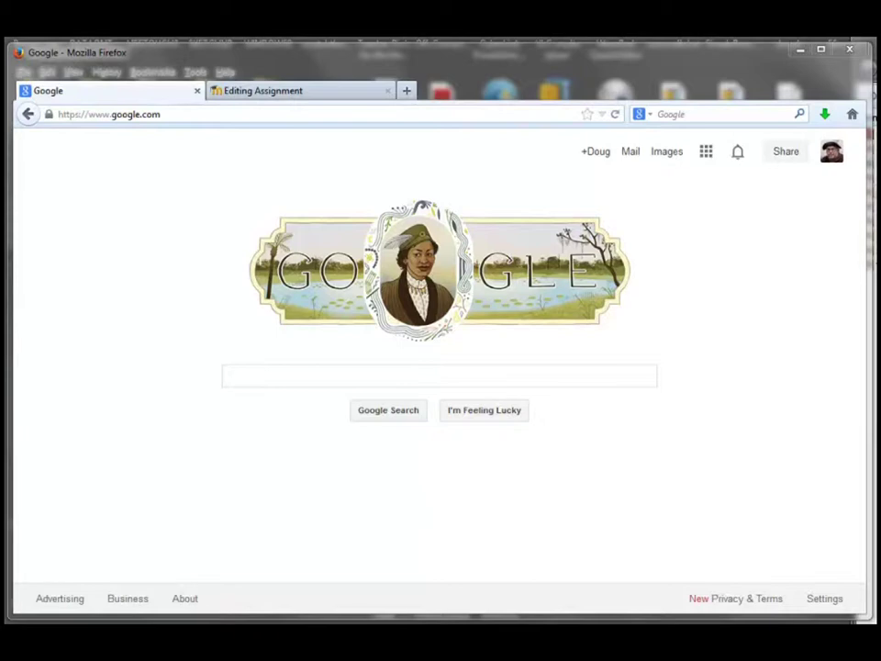
# - Load students.weebly.com in Firefox to reach the Weebly for Education dashboard
pyautogui.moveTo(880, 53); pyautogui.dragTo(858, 100)
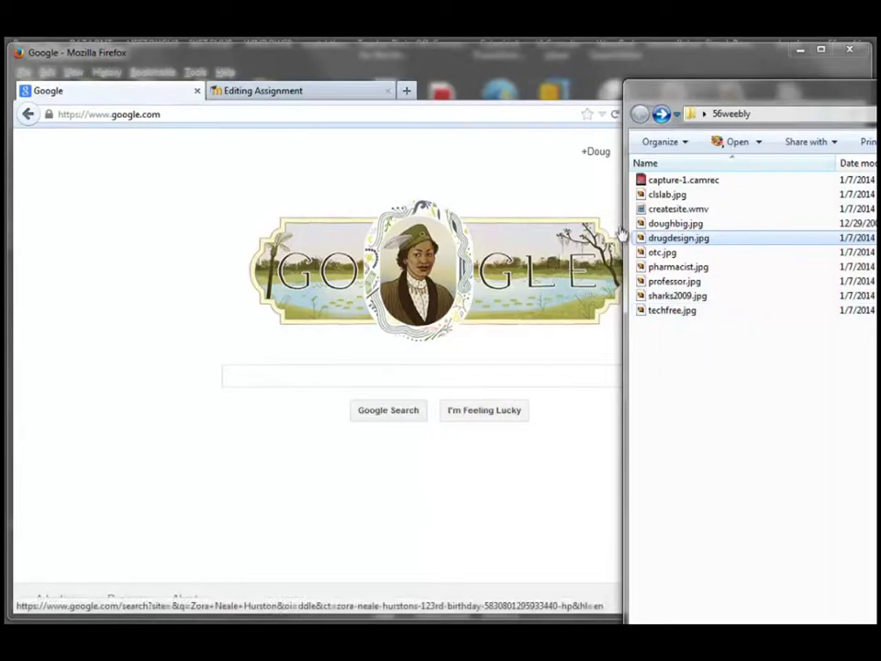
pyautogui.moveTo(780, 97); pyautogui.dragTo(880, 96)
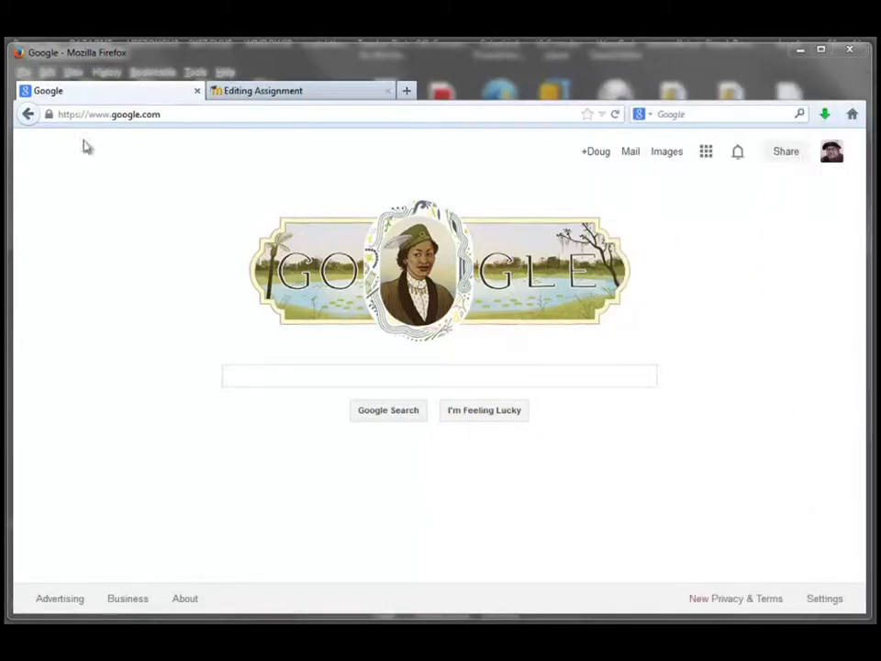
pyautogui.click(166, 113)
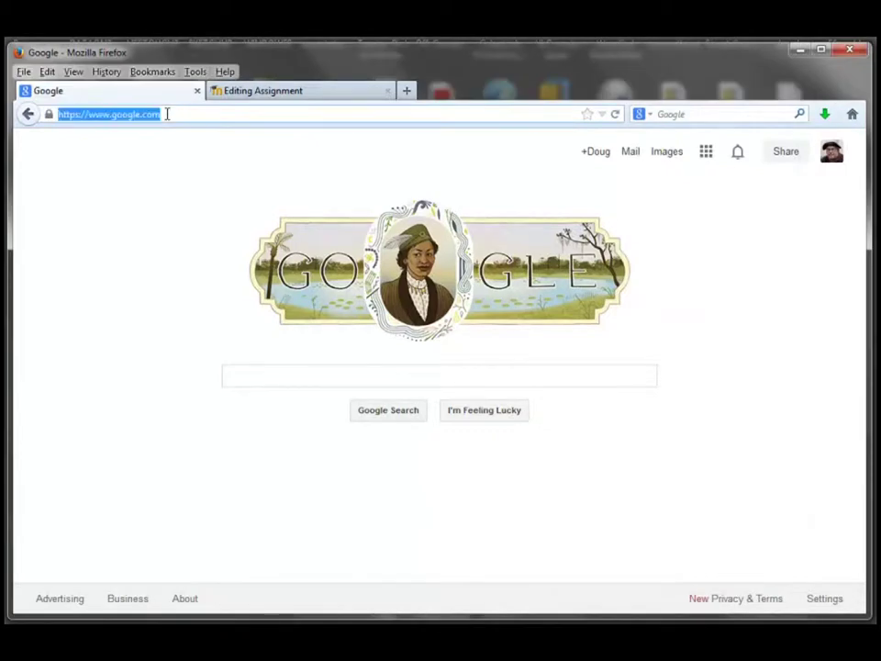
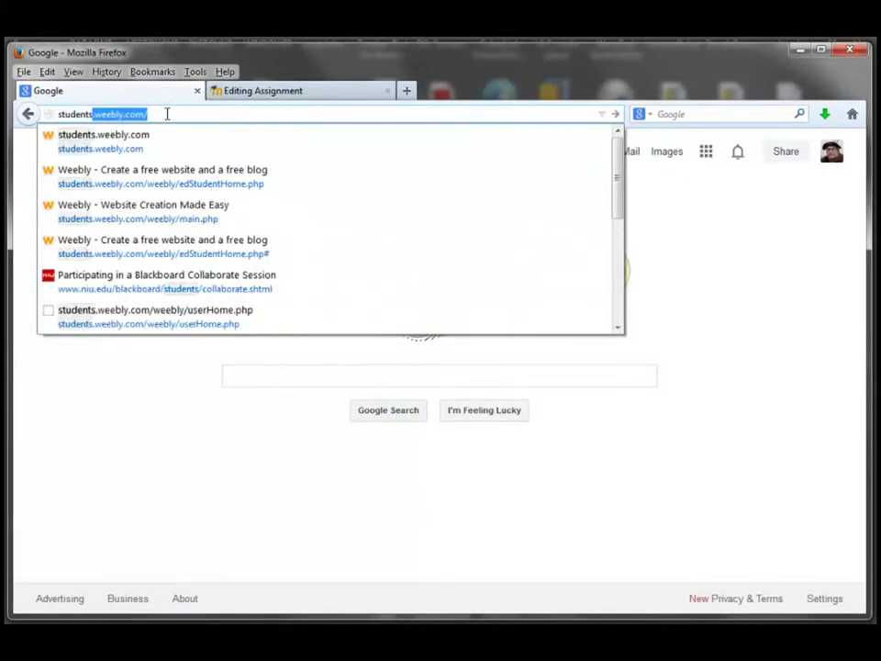
pyautogui.click(167, 113)
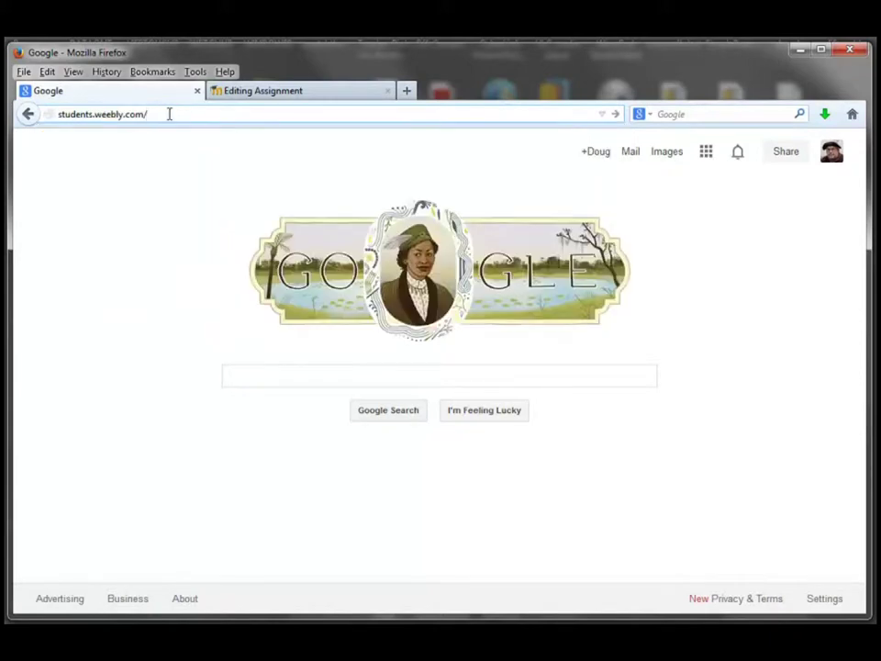
pyautogui.press('Return')
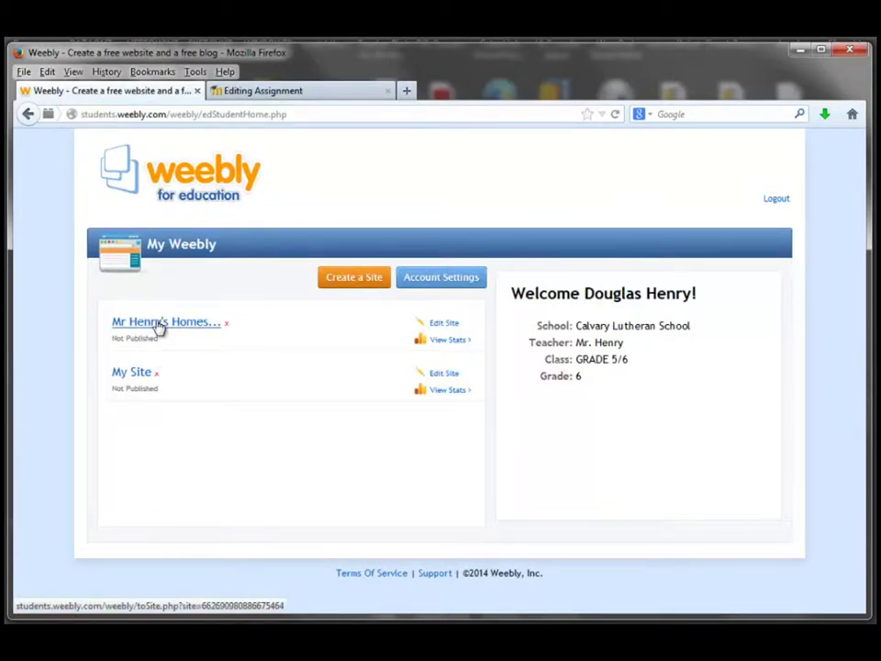
# - Open Mr Henry's Homesite in the editor and bring up the Build elements panel by its empty area
pyautogui.click(159, 323)
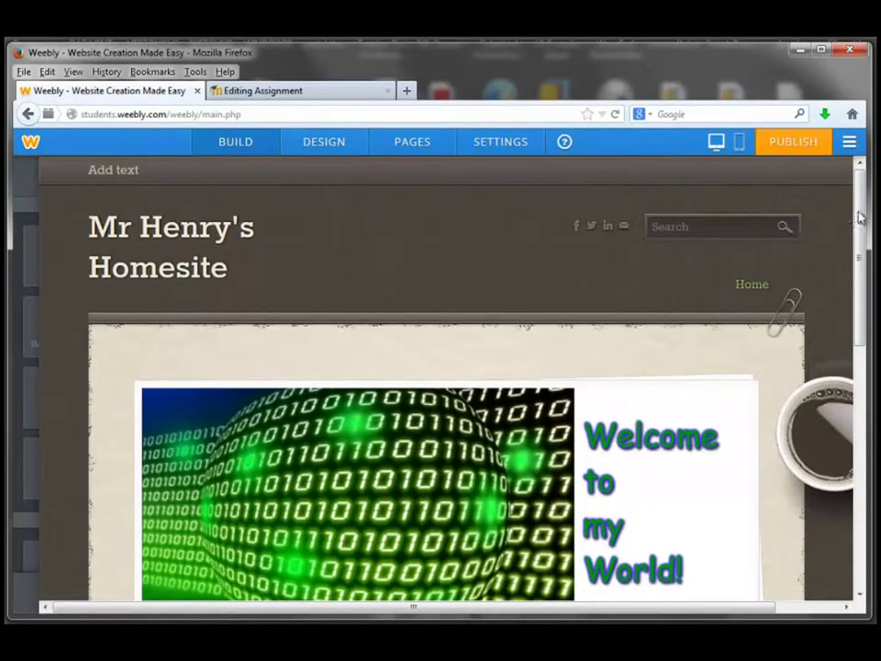
pyautogui.scroll(-5, 648, 437)
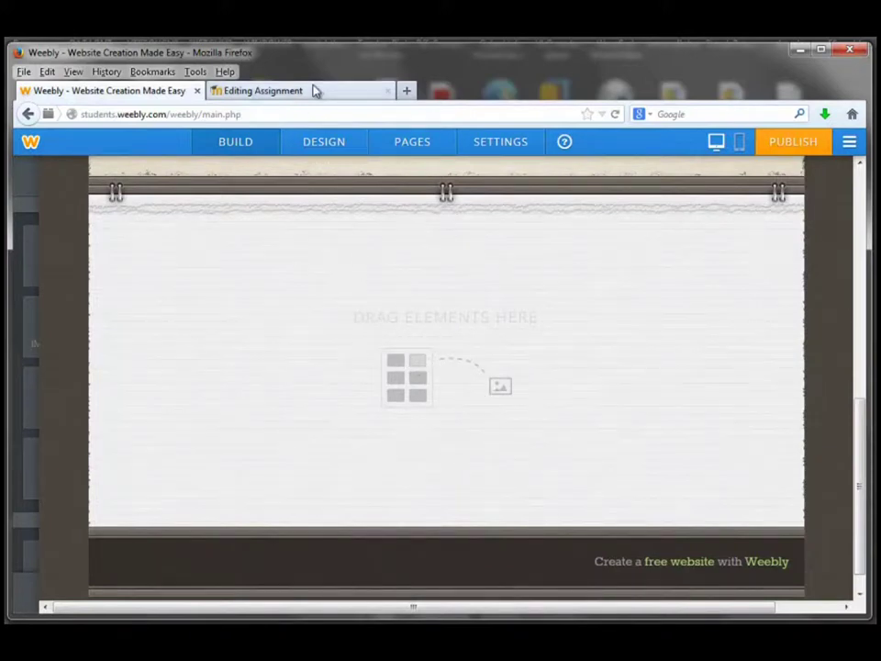
pyautogui.moveTo(32, 257)
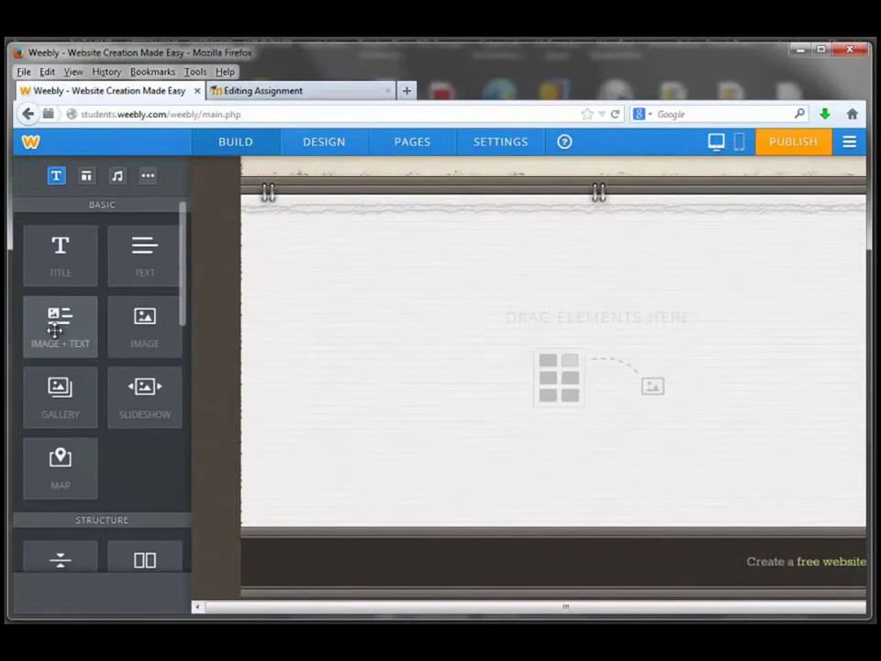
# - Drop an Image + Text block on the home page and upload doughbig.jpg into its image slot
pyautogui.moveTo(55, 330); pyautogui.dragTo(167, 354)
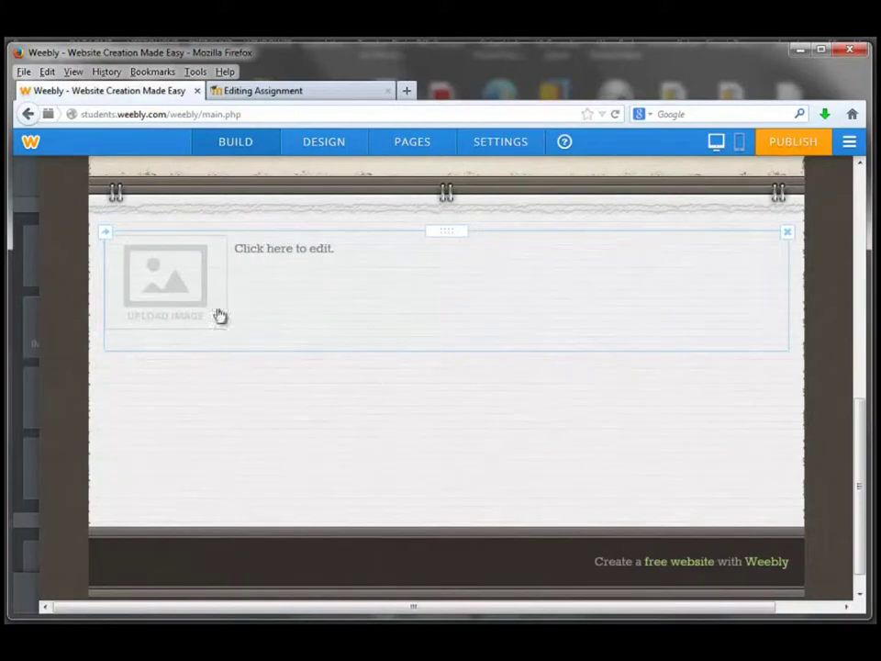
pyautogui.click(156, 283)
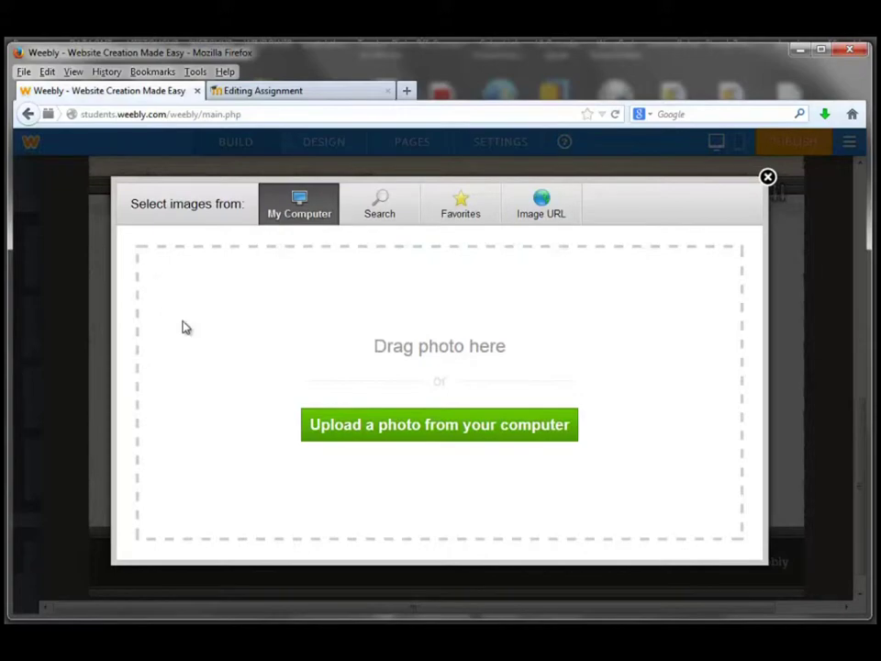
pyautogui.click(445, 428)
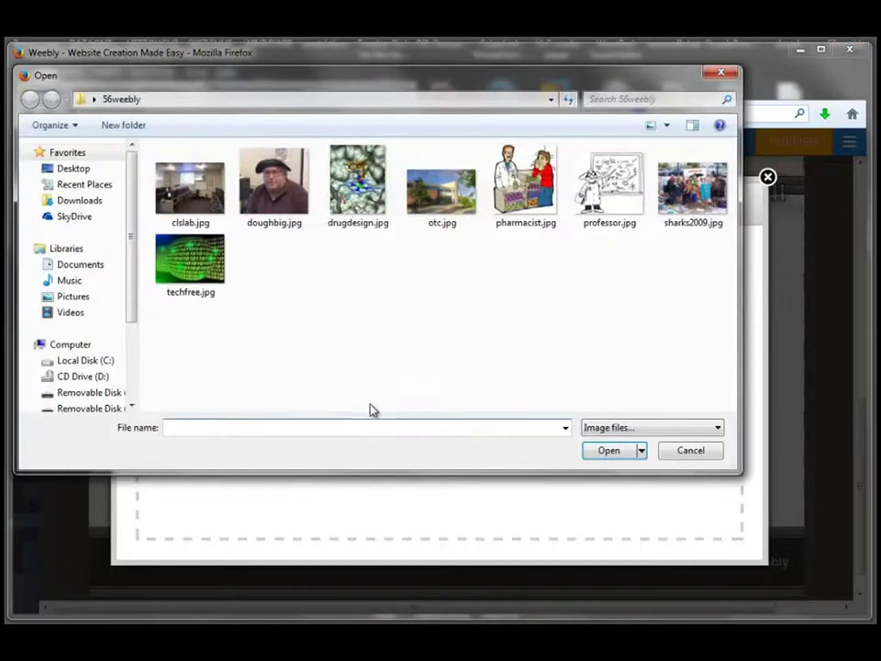
pyautogui.click(275, 193)
pyautogui.click(609, 451)
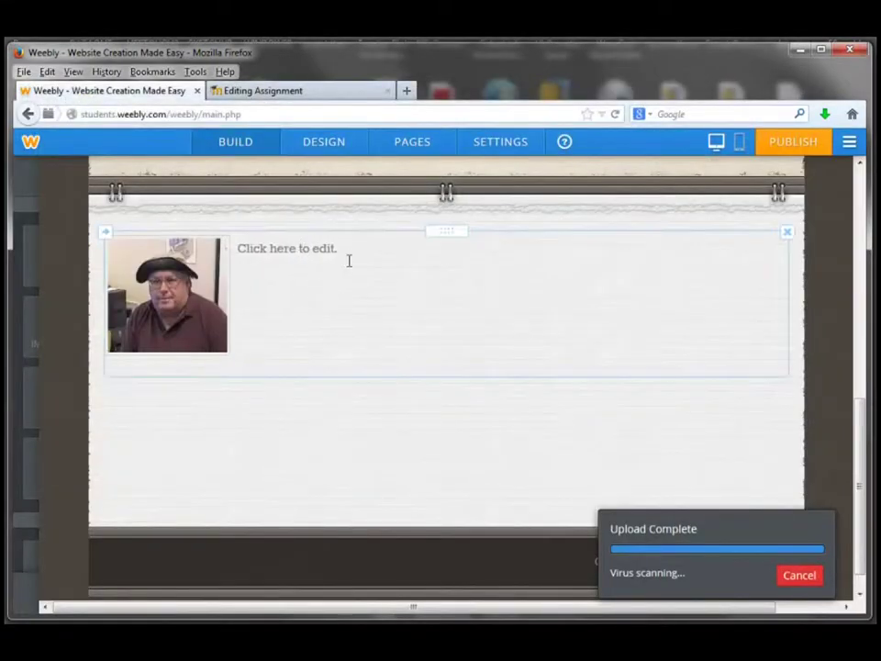
pyautogui.click(261, 252)
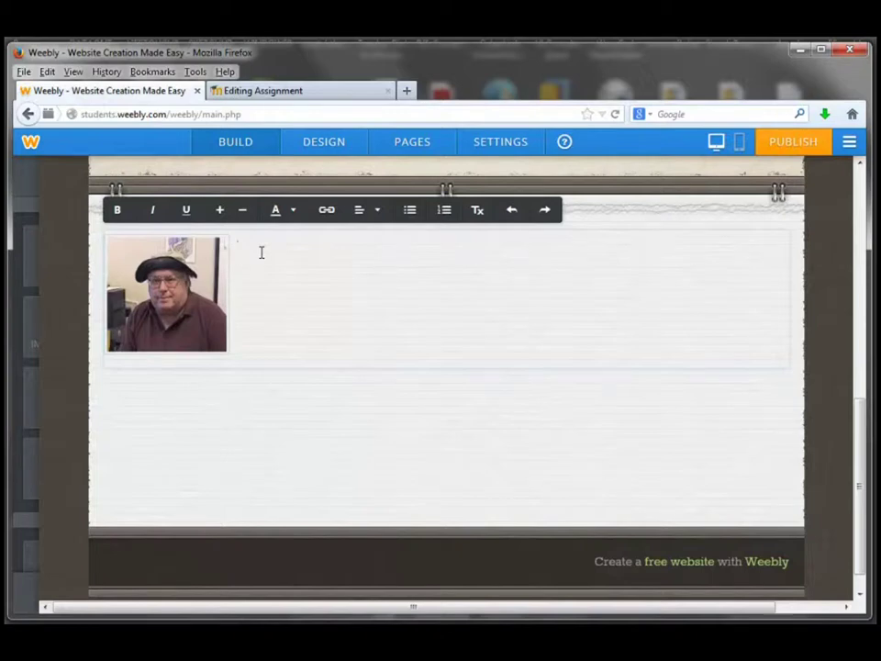
# - Type a greeting with the owner's name, then 'Welcome to my Weebly website! I hope you enjoy your visit!'
pyautogui.write("Hi, I'm Gou")
pyautogui.press('BackSpace')
pyautogui.press('BackSpace')
pyautogui.press('BackSpace')
pyautogui.write('Doug He')
pyautogui.write('nry. ')
pyautogui.write('Welcome to m')
pyautogui.write('y ')
pyautogui.write('W')
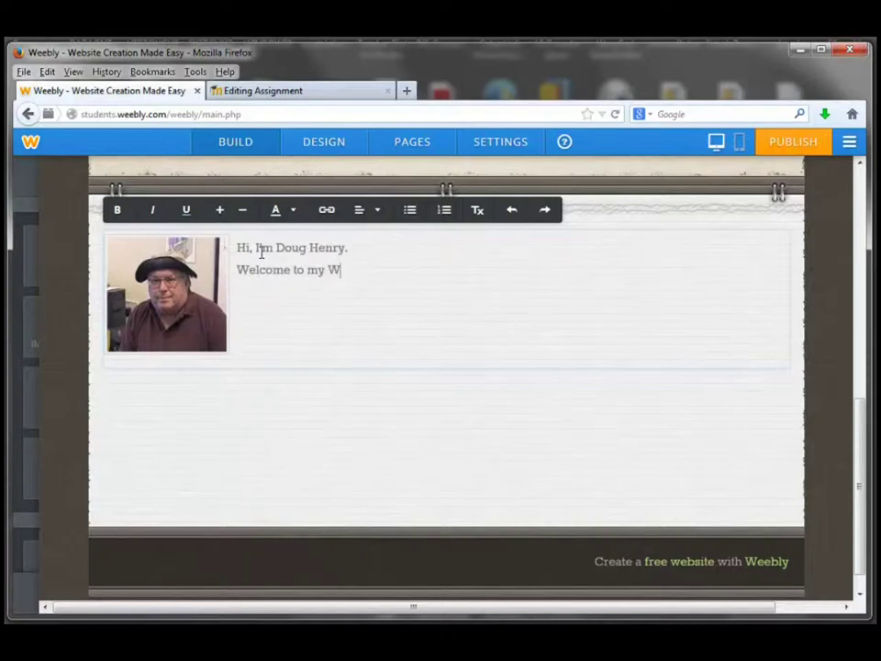
pyautogui.write('eebly website!  ')
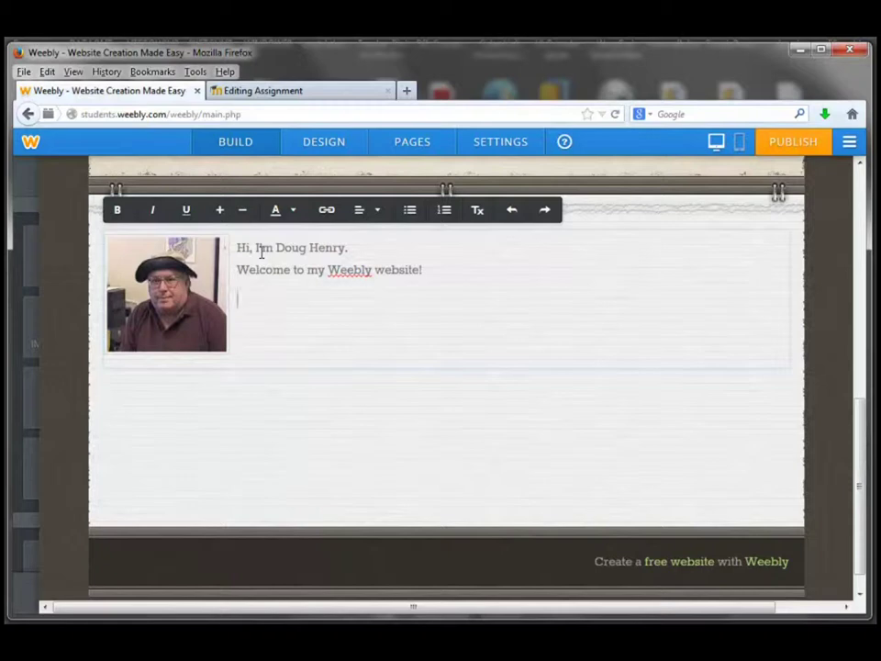
pyautogui.write('I hope you en')
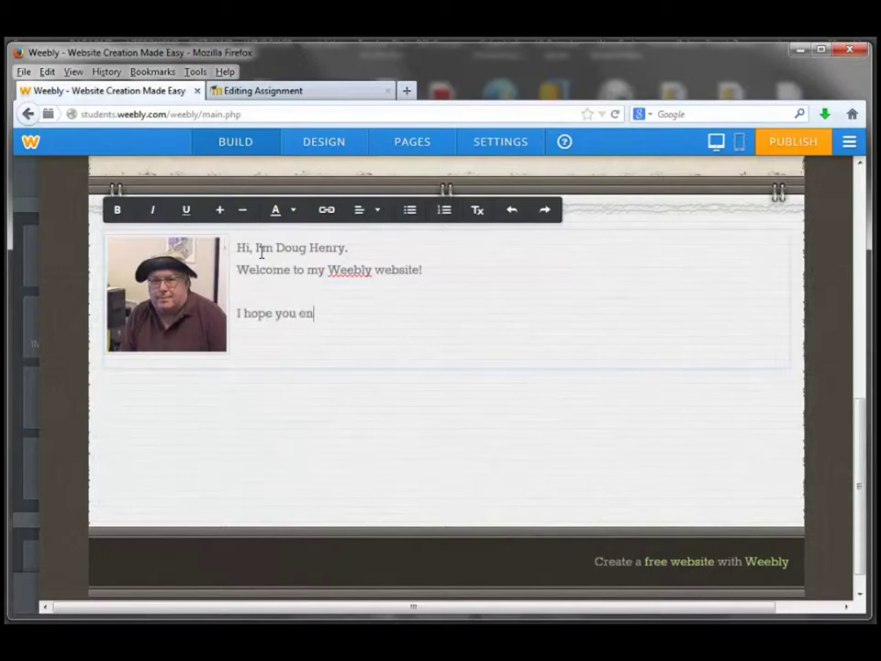
pyautogui.write('joy your visit!')
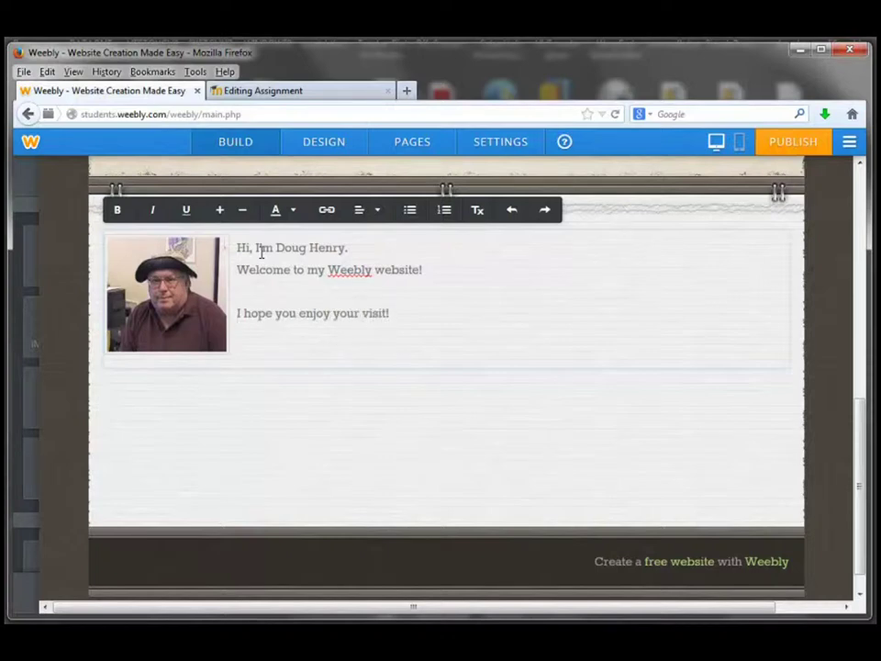
# - Add a 'Thanks!' line and put a line break before the Welcome sentence
pyautogui.press('Return')
pyautogui.write('Then')
pyautogui.press('BackSpace')
pyautogui.write('anks!')
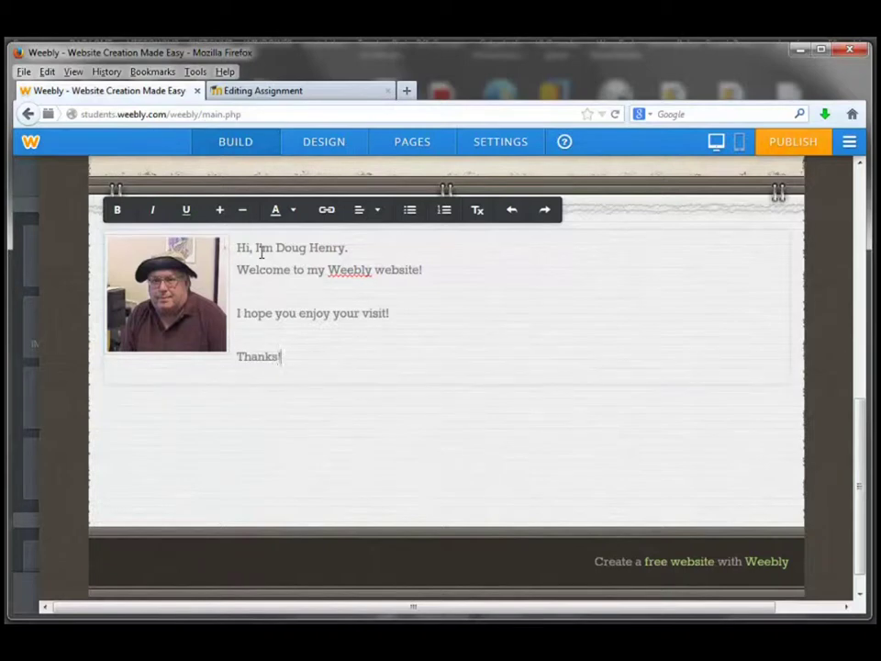
pyautogui.click(239, 269)
pyautogui.press('Return')
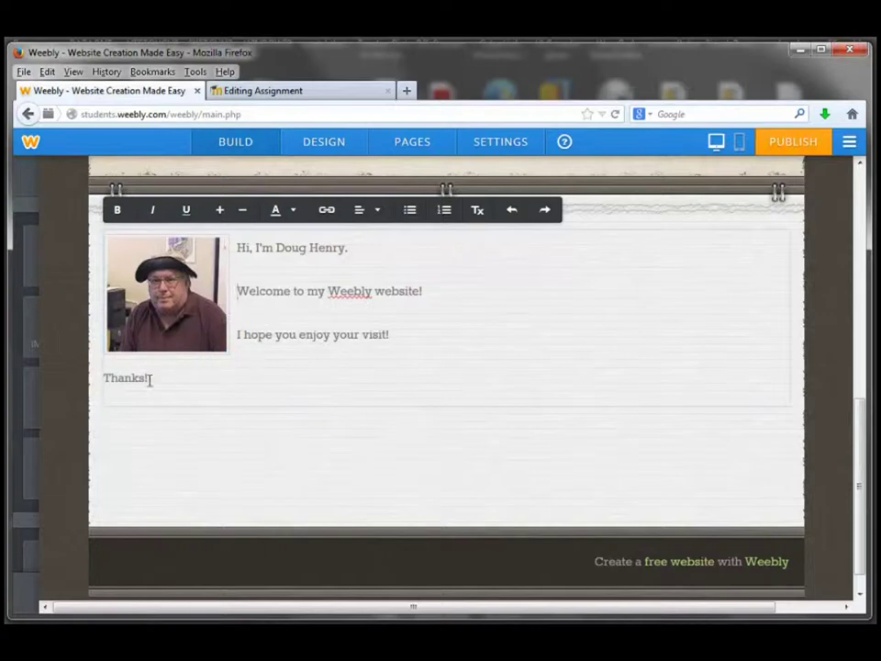
# - Bold the entire welcome message and turn its lines into a bulleted list
pyautogui.moveTo(152, 378); pyautogui.dragTo(233, 246)
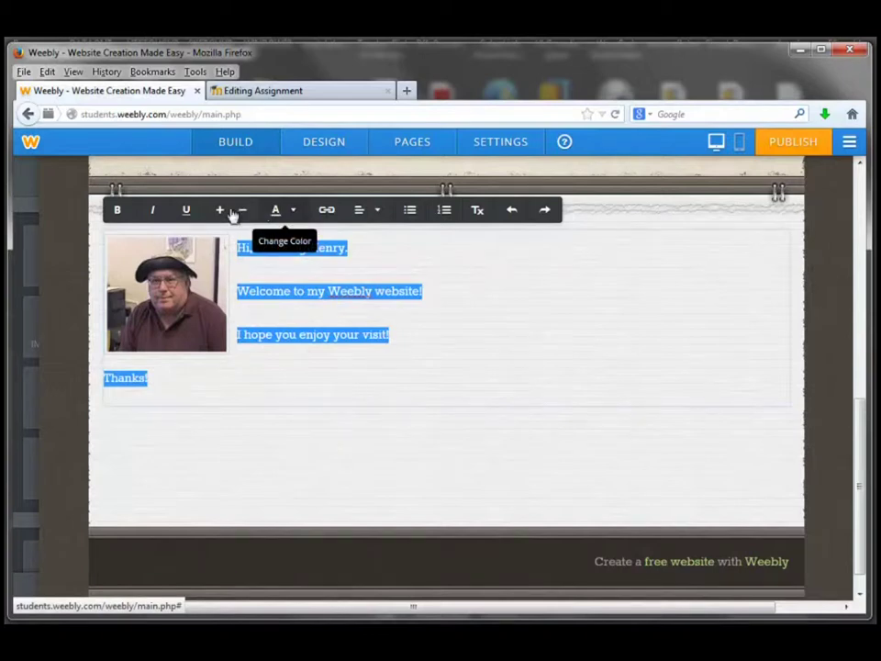
pyautogui.click(116, 210)
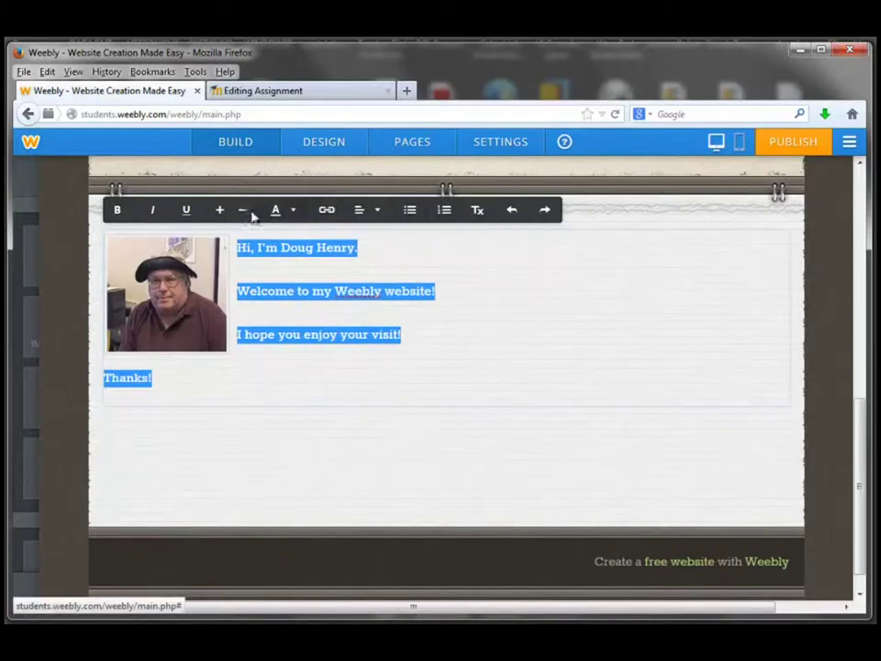
pyautogui.click(376, 210)
pyautogui.click(410, 212)
pyautogui.click(505, 321)
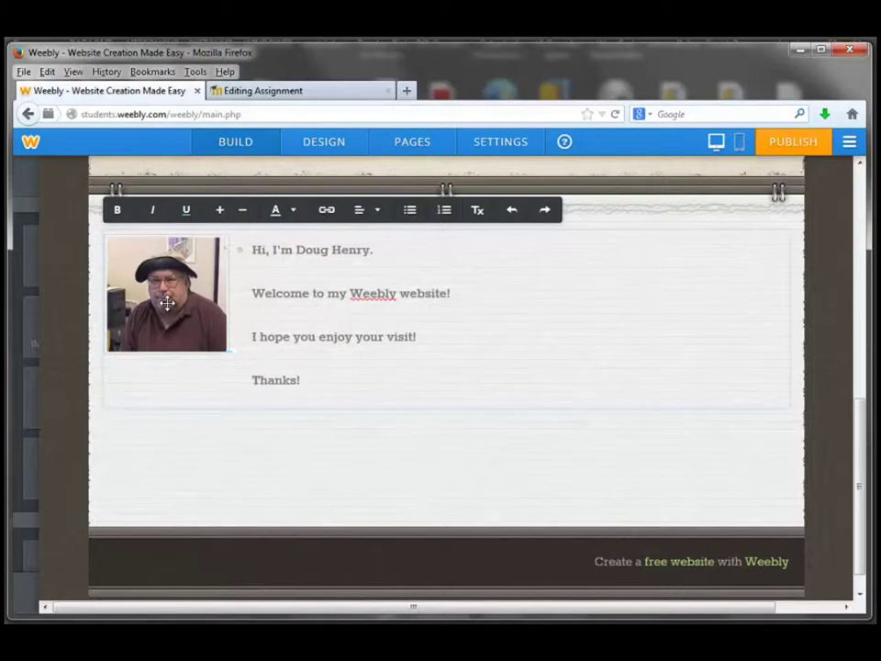
# - Give the doughbig.jpg photo a Thick, Black border in its Advanced image settings
pyautogui.click(167, 303)
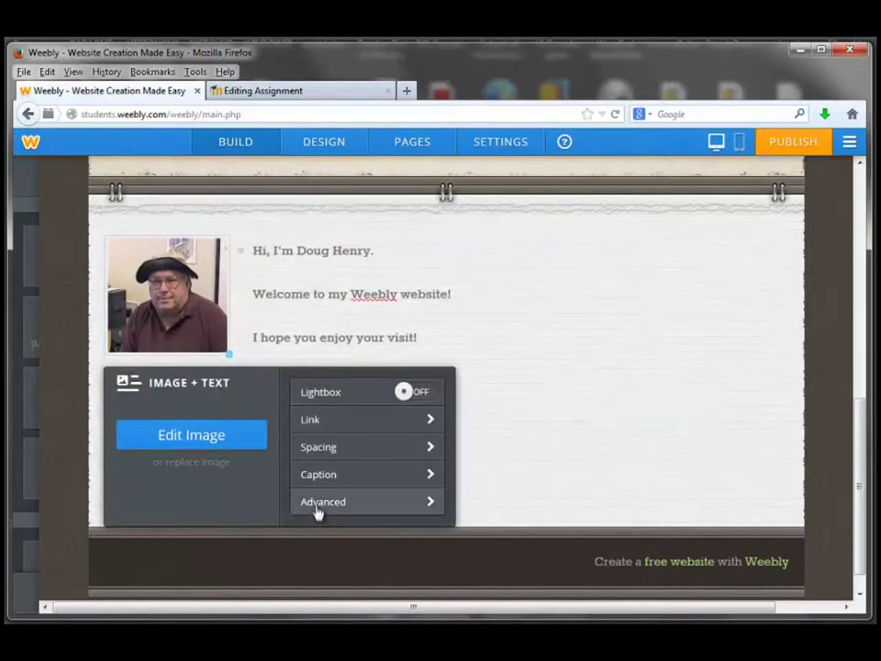
pyautogui.click(399, 512)
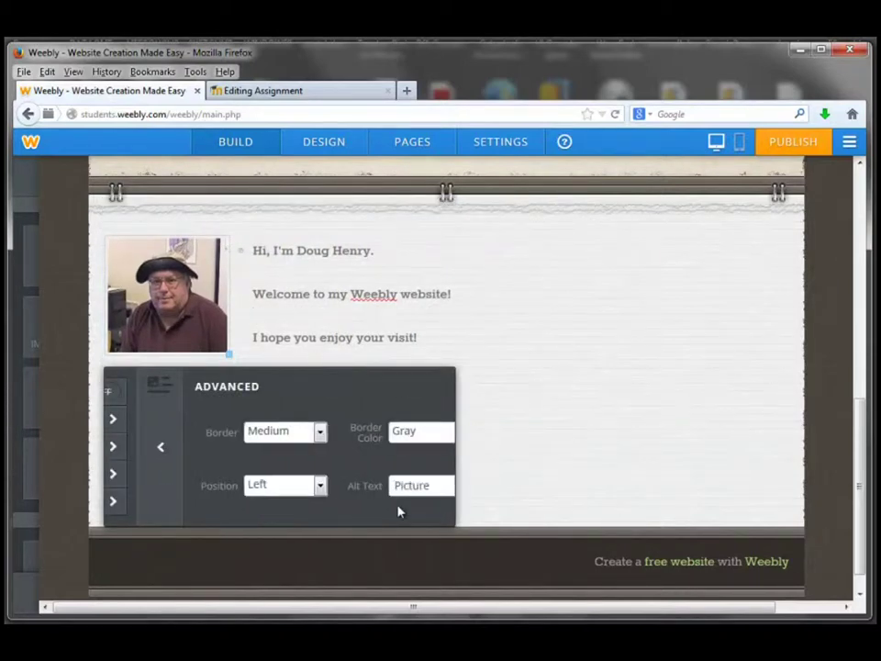
pyautogui.click(287, 433)
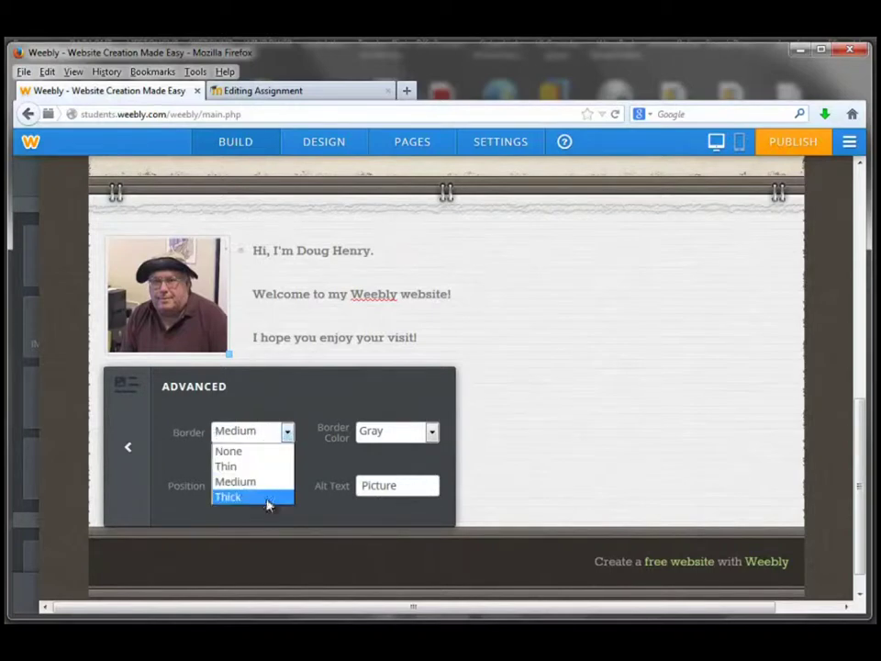
pyautogui.click(268, 500)
pyautogui.click(431, 432)
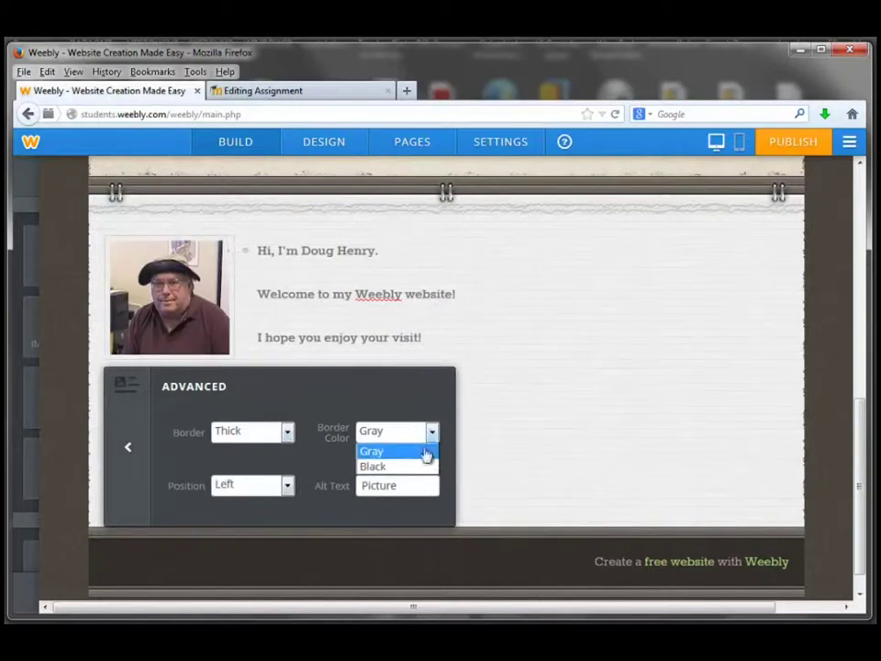
pyautogui.click(391, 466)
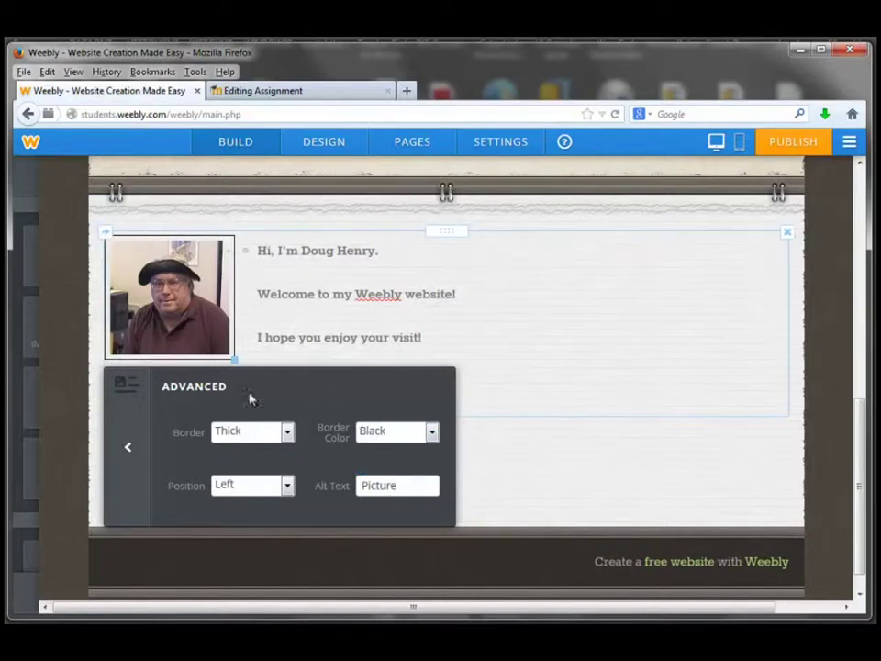
pyautogui.click(571, 349)
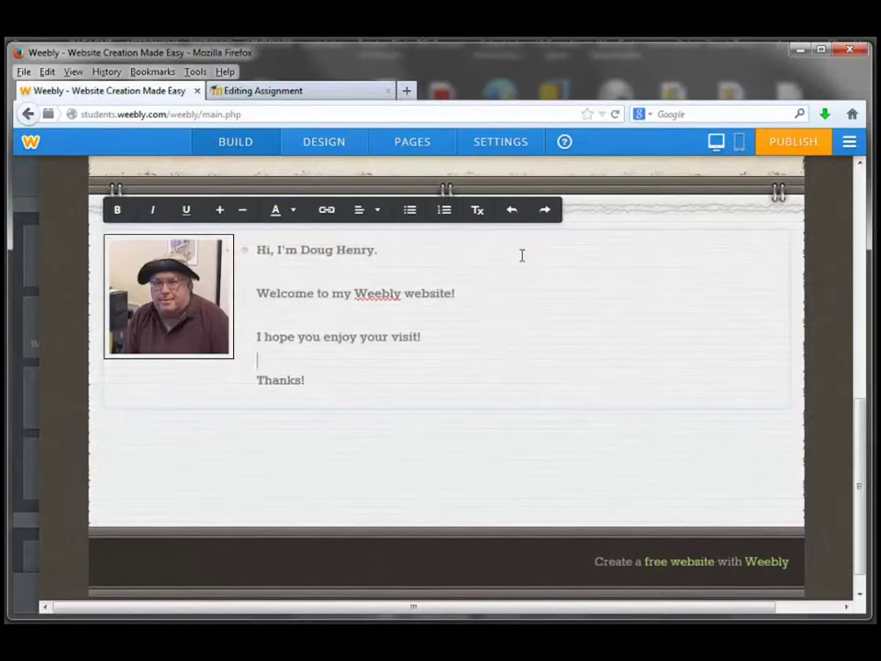
# - Add a Standard Page titled 'My Life So Far...' using the No Header layout, then Save & Edit
pyautogui.click(417, 149)
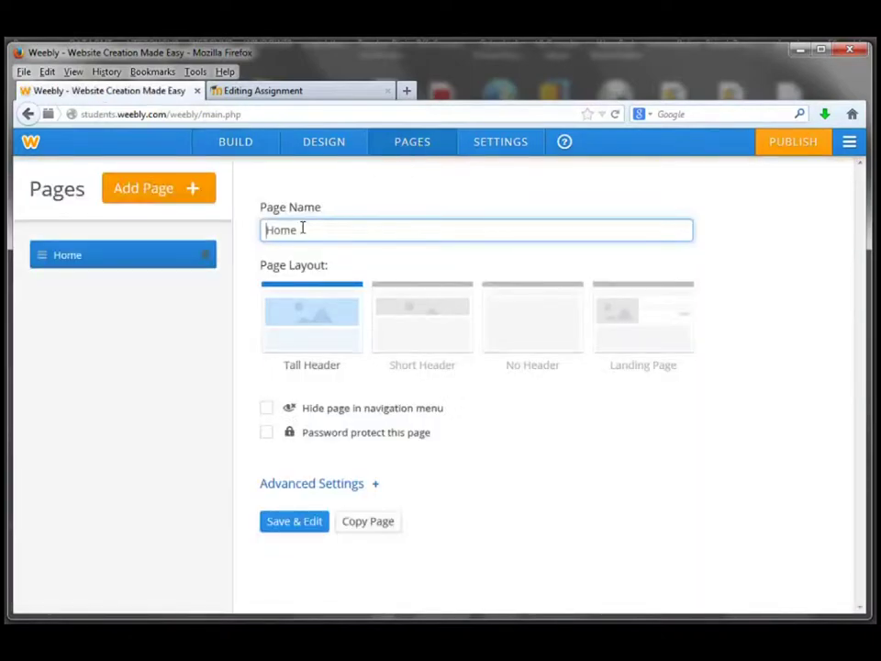
pyautogui.click(140, 191)
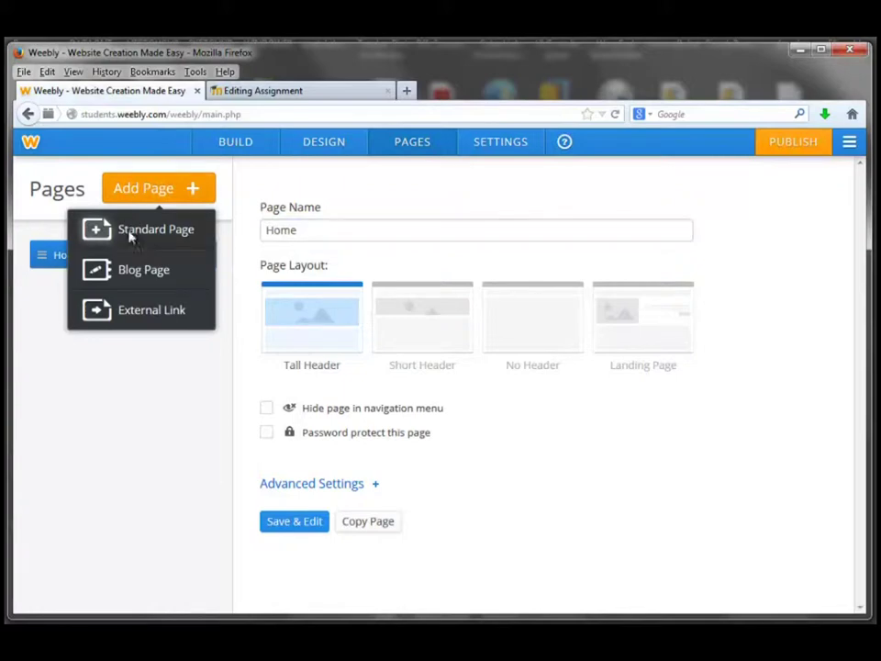
pyautogui.click(130, 235)
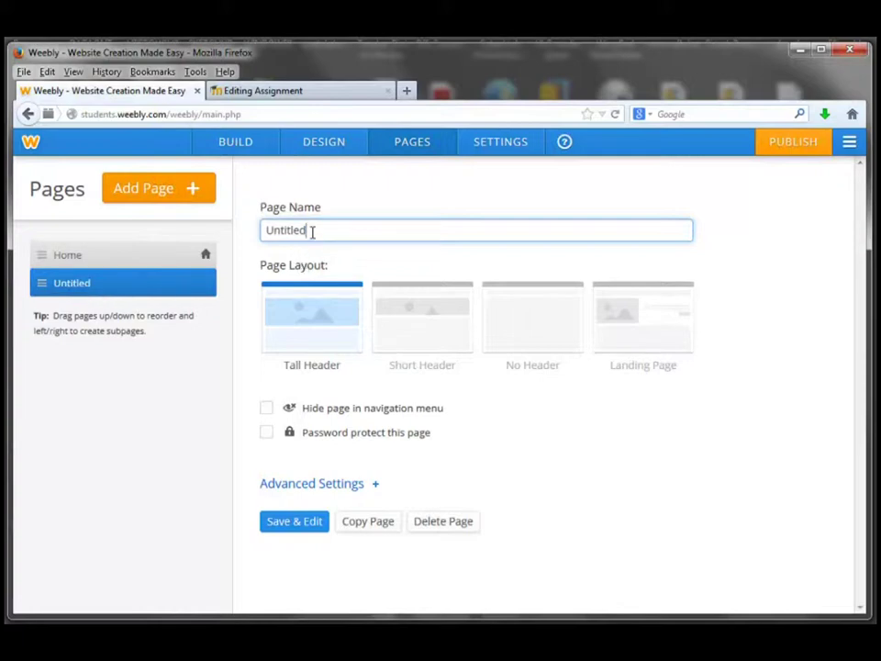
pyautogui.moveTo(311, 231); pyautogui.dragTo(259, 231)
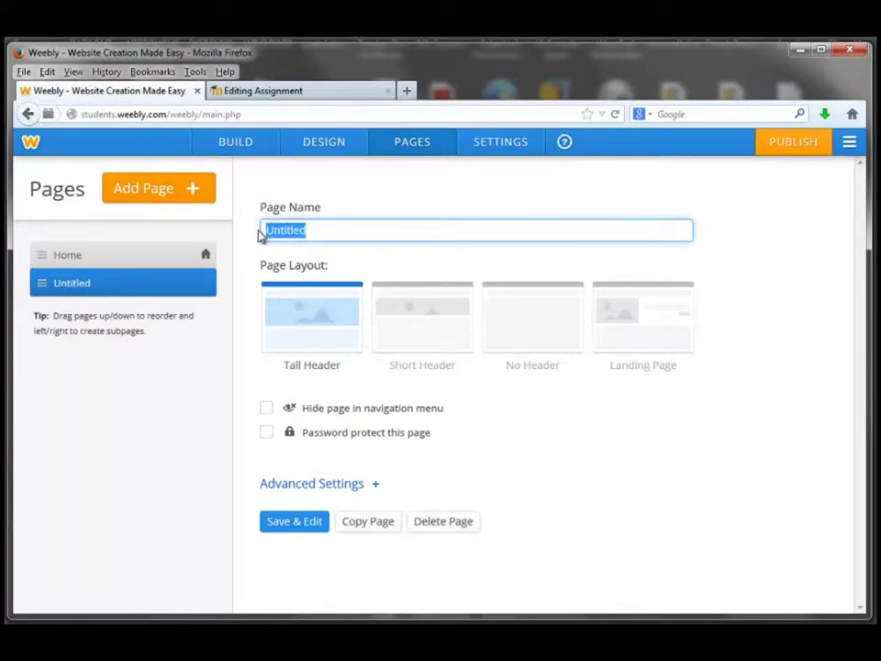
pyautogui.write('My L')
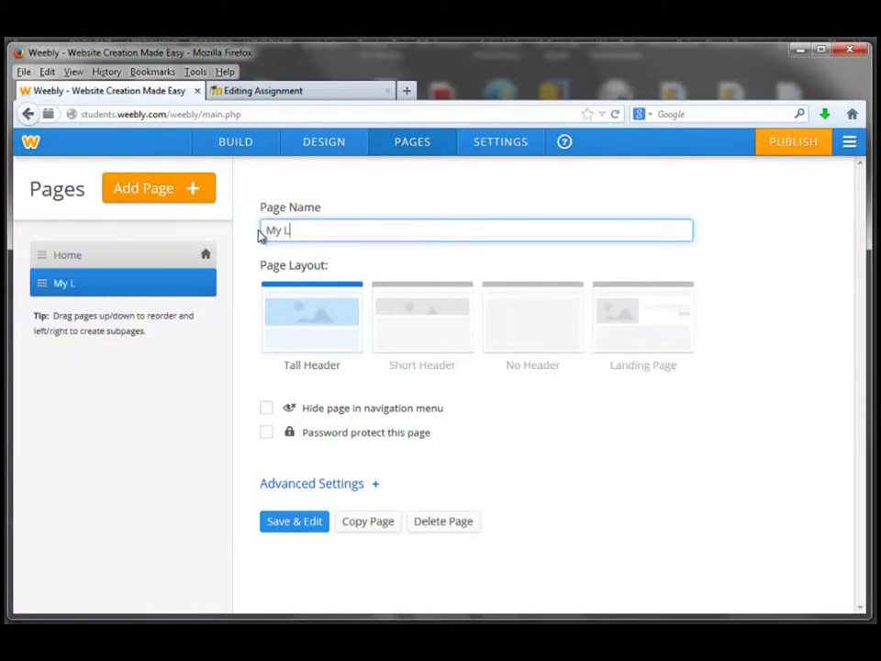
pyautogui.write('ive')
pyautogui.press('BackSpace')
pyautogui.write('fg')
pyautogui.press('BackSpace')
pyautogui.write('e So Far...')
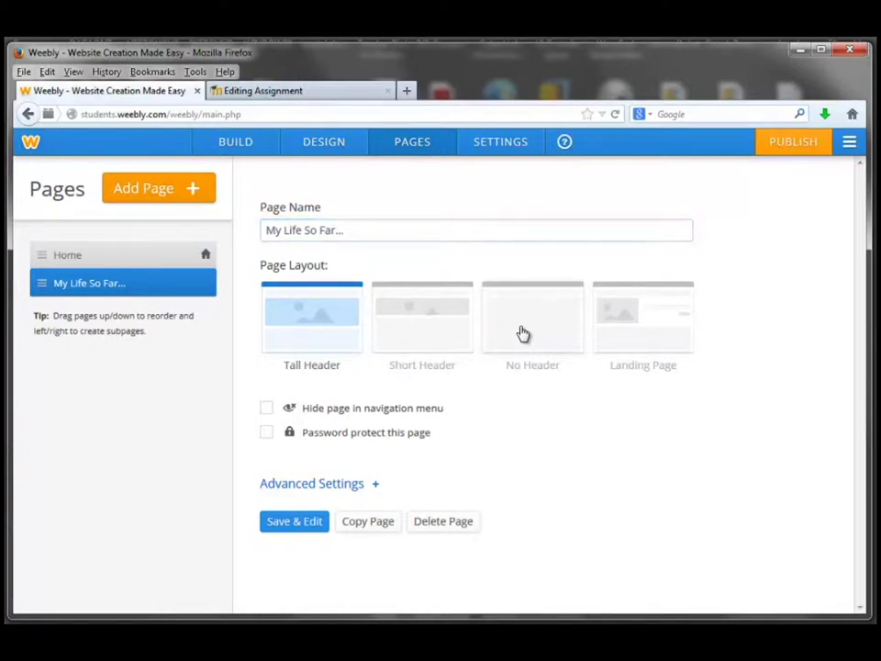
pyautogui.click(522, 333)
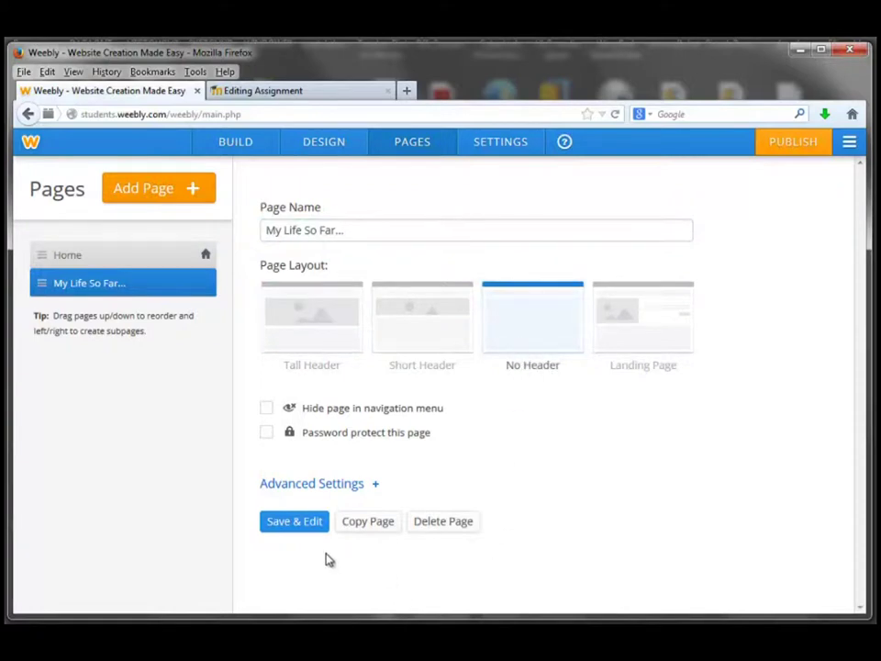
pyautogui.click(290, 522)
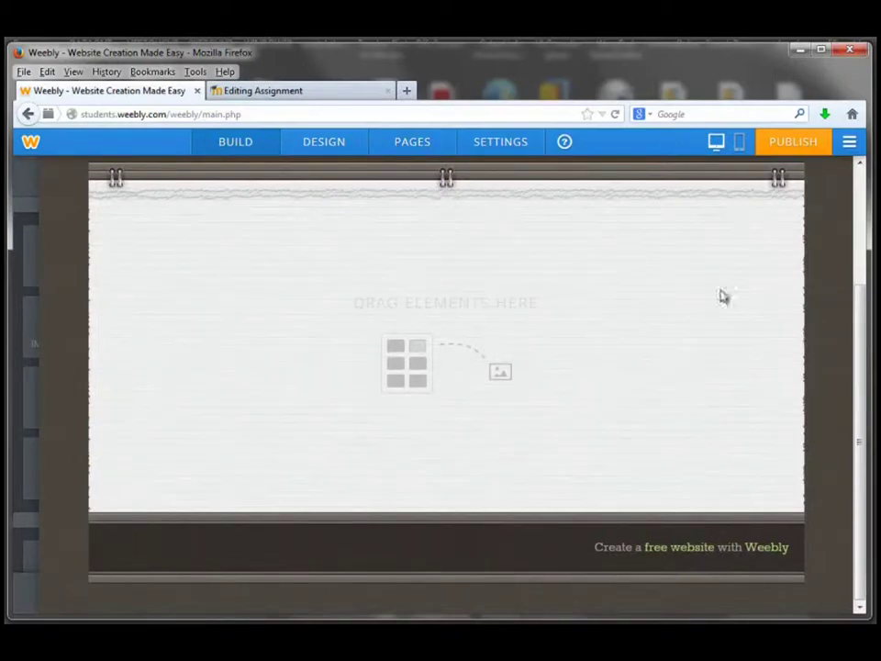
# - Drop a Slideshow element from the Build panel onto the empty page
pyautogui.moveTo(867, 291); pyautogui.dragTo(872, 161)
pyautogui.moveTo(861, 220)
pyautogui.mouseDown()
pyautogui.moveTo(861, 268)
pyautogui.moveTo(860, 225)
pyautogui.mouseUp()
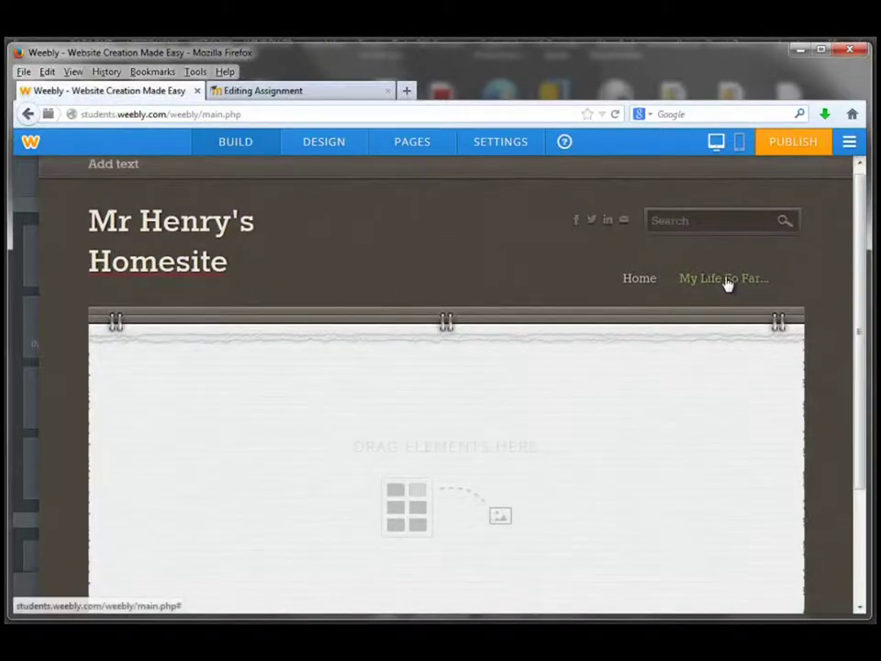
pyautogui.scroll(-3, 486, 332)
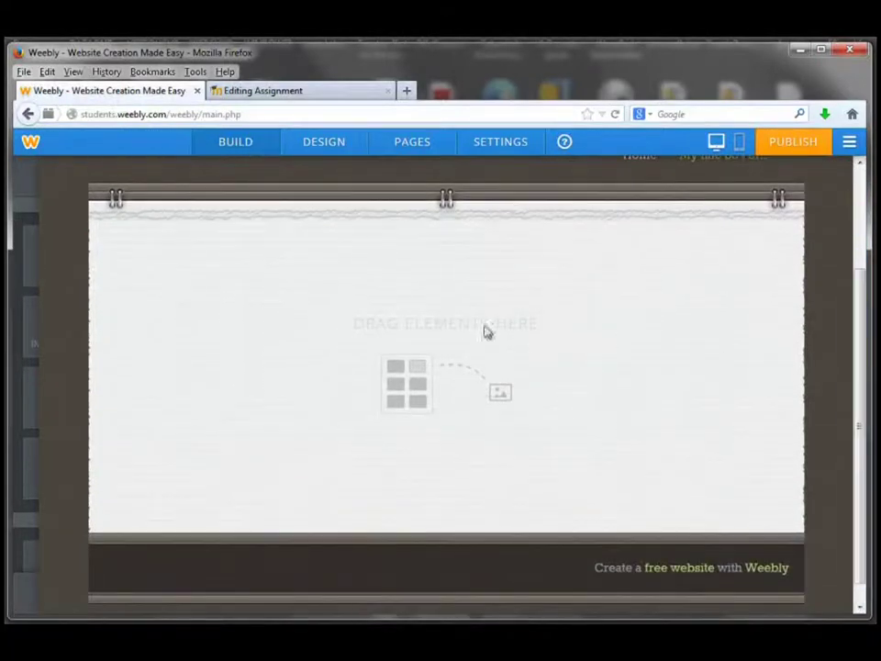
pyautogui.moveTo(28, 198)
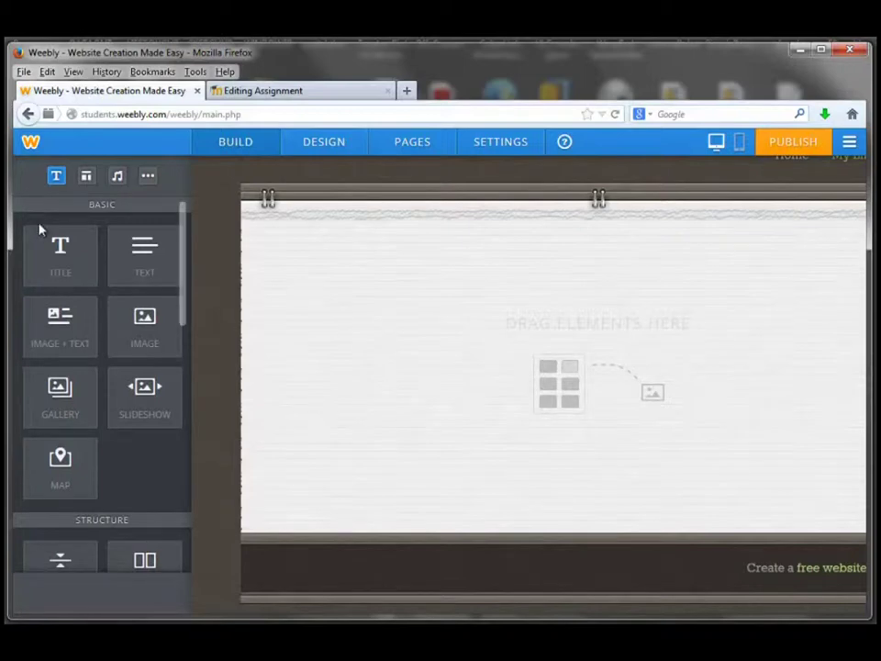
pyautogui.moveTo(141, 403); pyautogui.dragTo(303, 350)
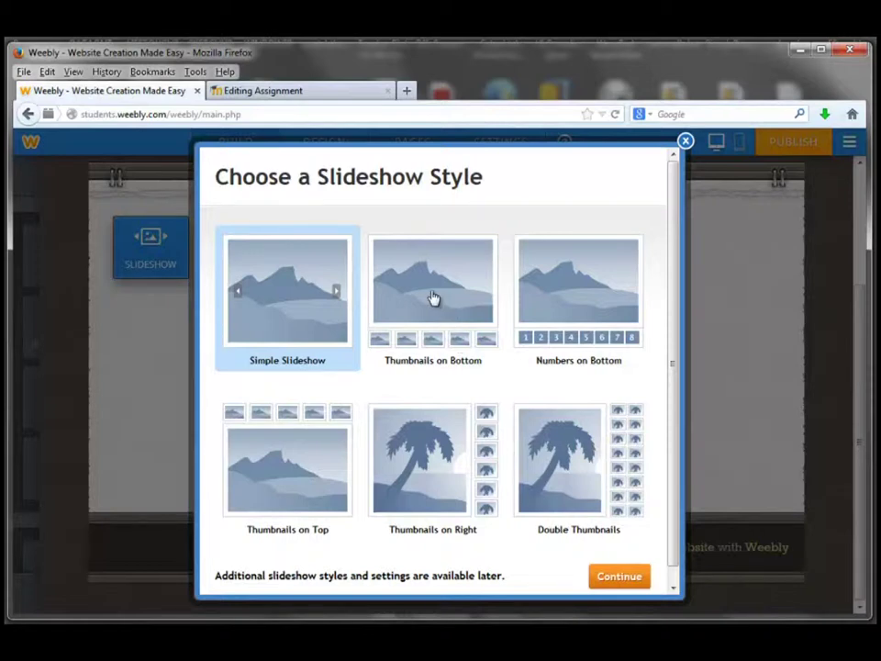
# - Choose the Thumbnails on Bottom slideshow style and continue
pyautogui.click(434, 299)
pyautogui.click(619, 576)
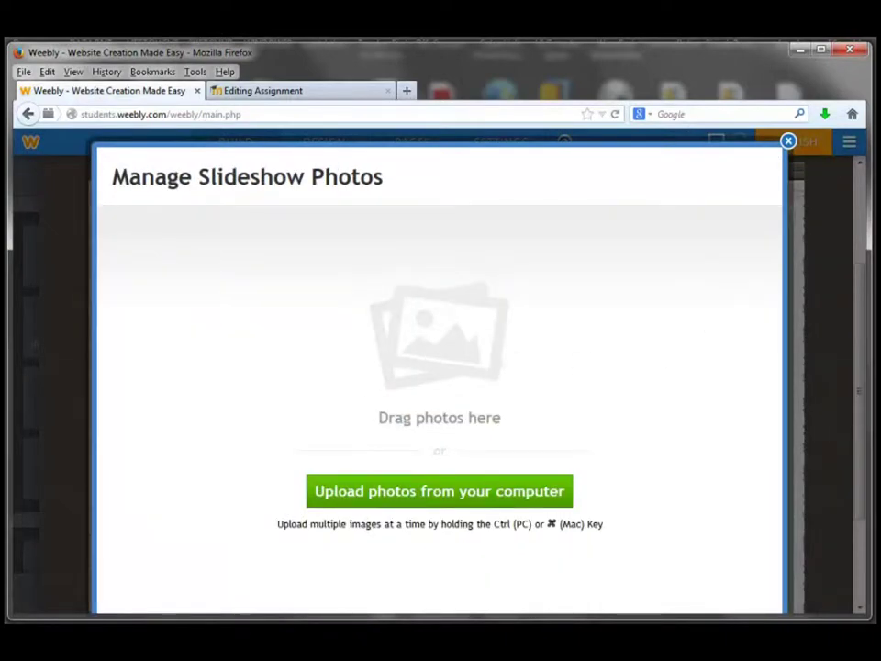
# - Add doughbig.jpg, sharks2009.jpg, pharmacist.jpg and drugdesign.jpg to the slideshow from the photo folder
pyautogui.moveTo(880, 84); pyautogui.dragTo(751, 94)
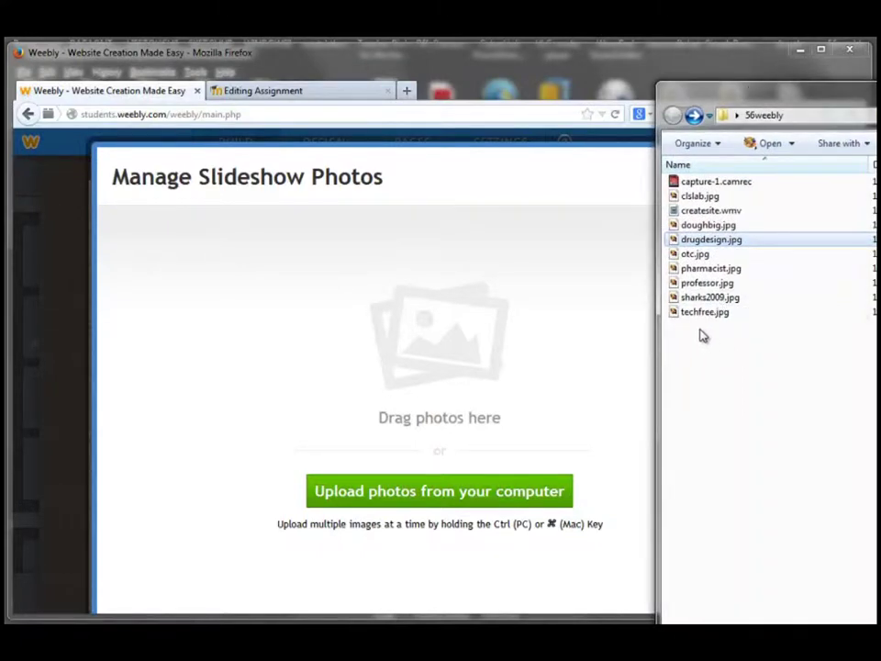
pyautogui.moveTo(699, 228); pyautogui.dragTo(303, 335)
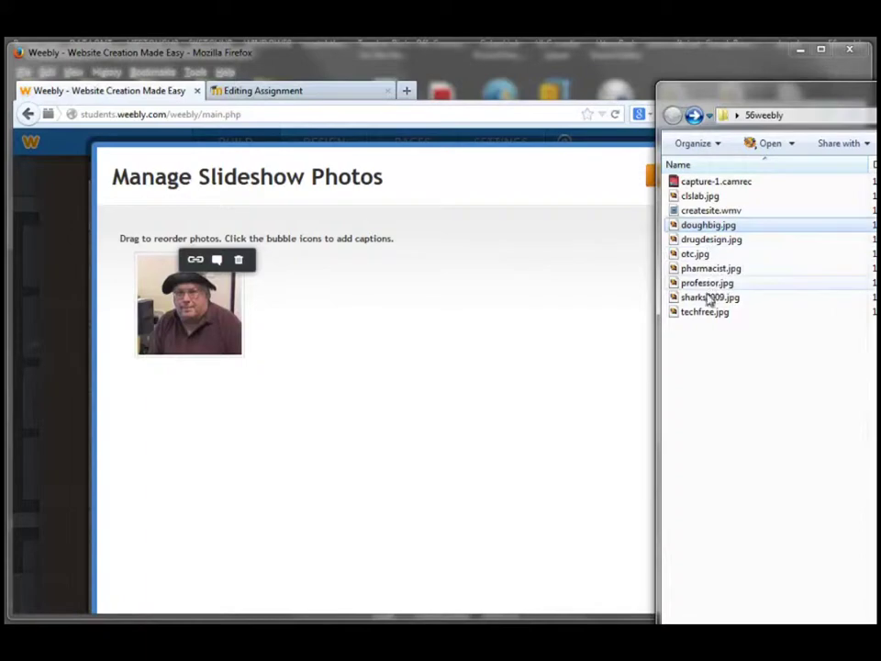
pyautogui.moveTo(711, 298); pyautogui.dragTo(338, 338)
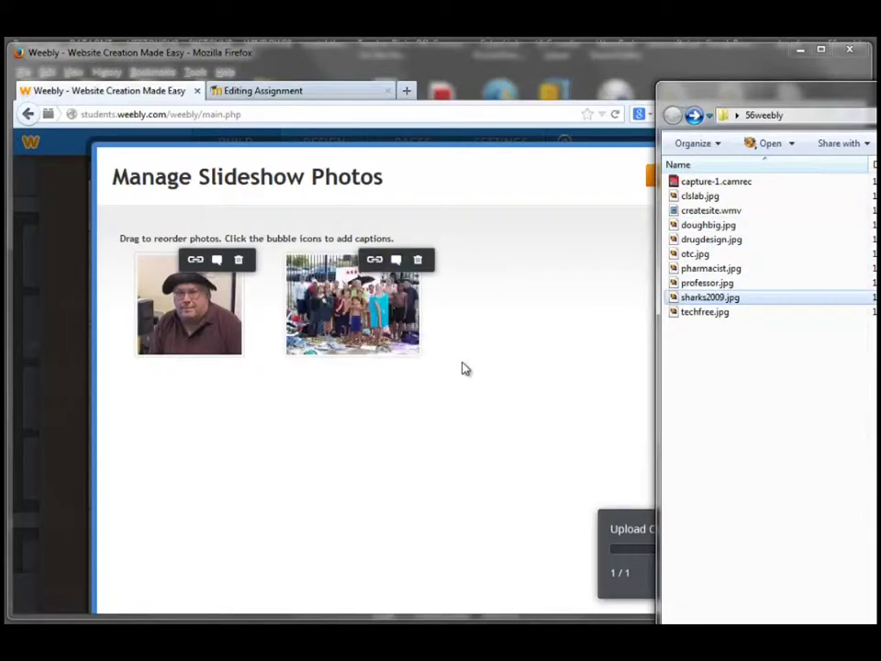
pyautogui.moveTo(699, 268); pyautogui.dragTo(540, 412)
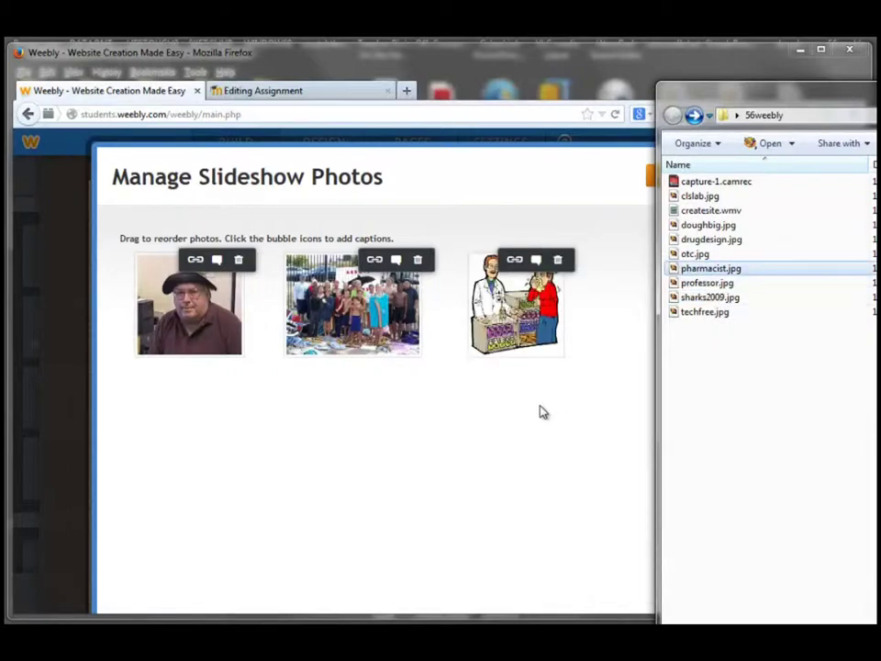
pyautogui.click(706, 241)
pyautogui.moveTo(706, 251); pyautogui.dragTo(584, 415)
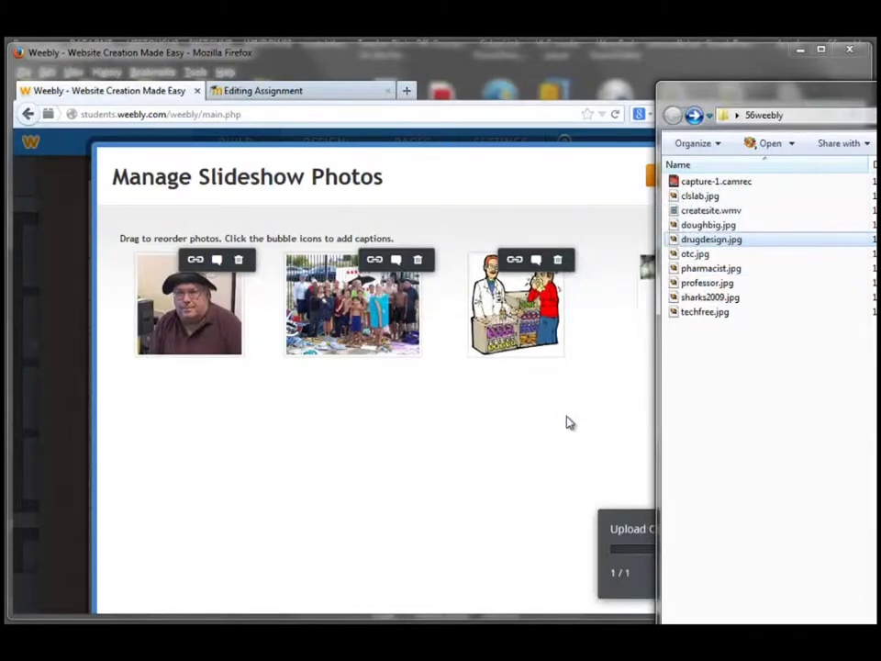
# - Add the cartoon professor, building and computer lab pictures, moving the cartoon into the fourth slot
pyautogui.moveTo(804, 106); pyautogui.dragTo(862, 111)
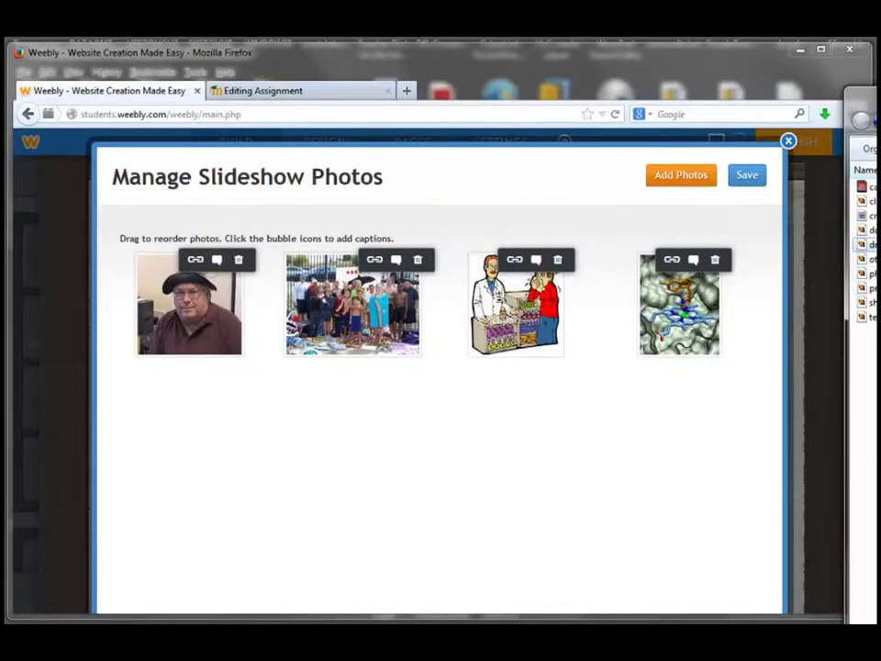
pyautogui.moveTo(863, 288); pyautogui.dragTo(387, 470)
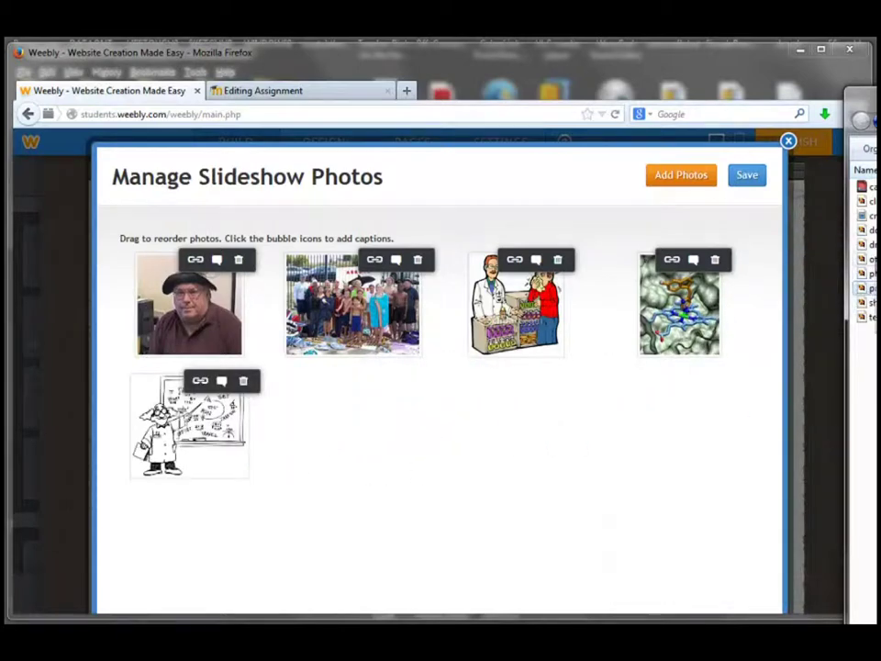
pyautogui.moveTo(863, 259); pyautogui.dragTo(360, 449)
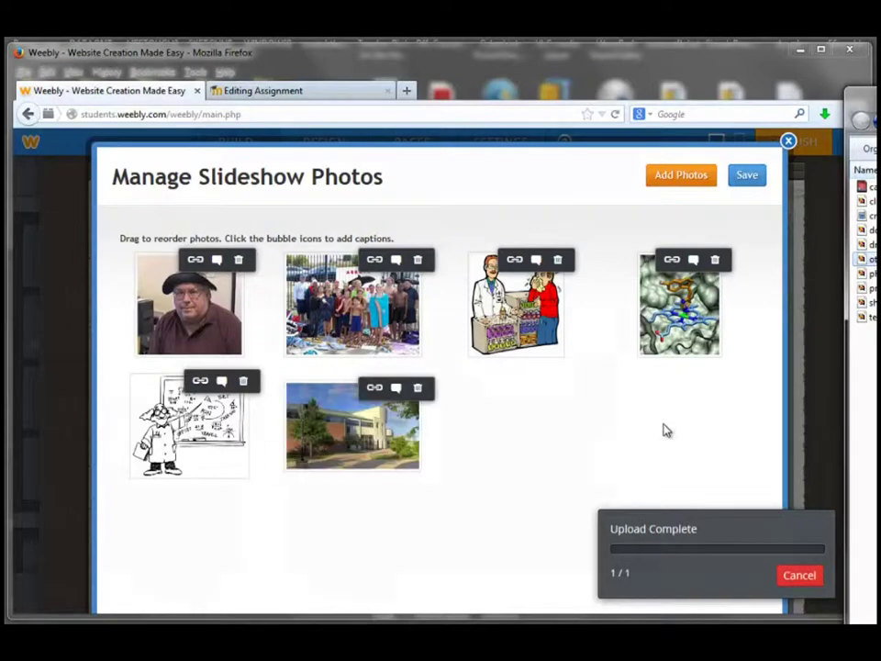
pyautogui.moveTo(862, 200); pyautogui.dragTo(515, 458)
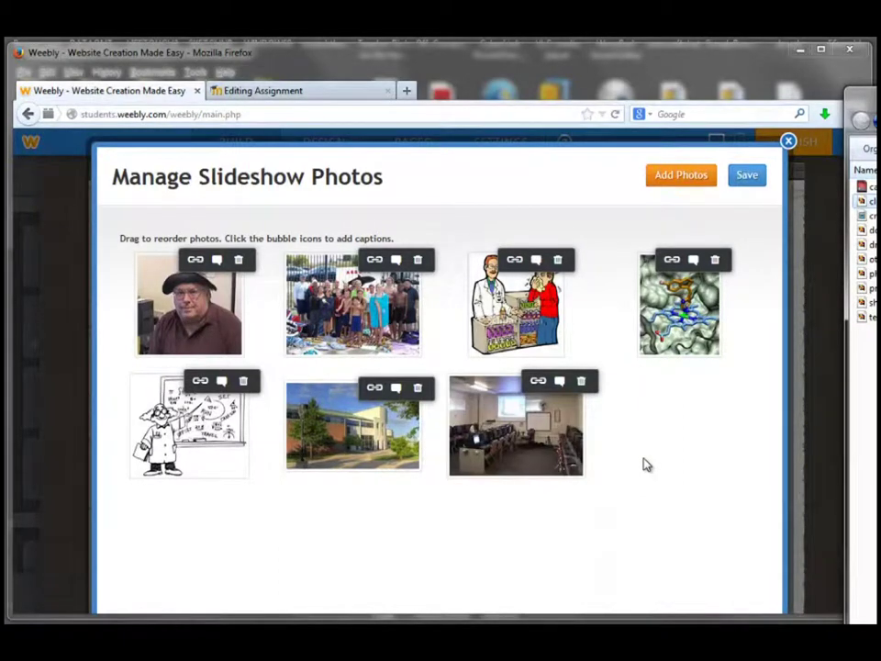
pyautogui.moveTo(189, 426); pyautogui.dragTo(642, 298)
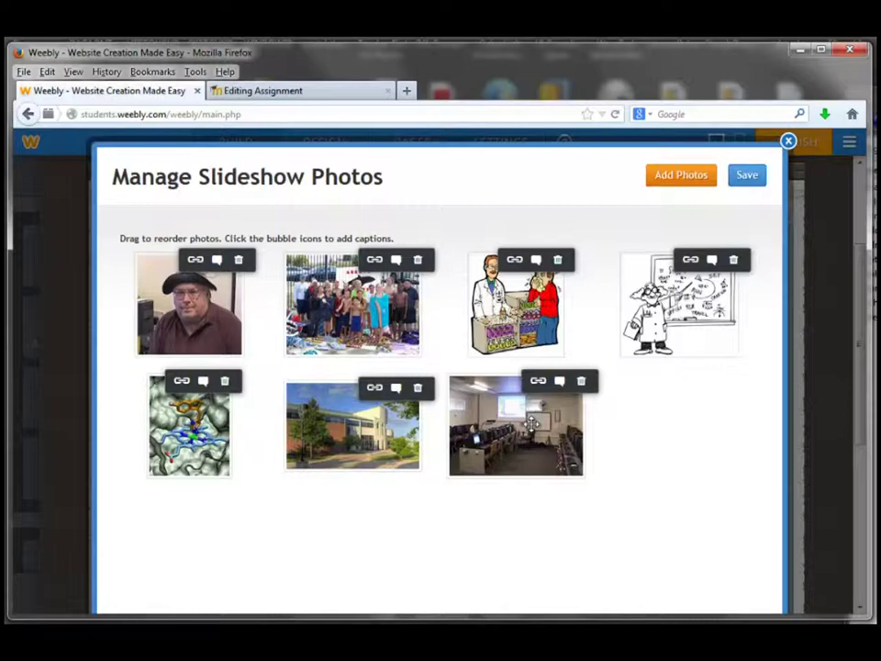
# - Save the reordered slideshow photos to the My Life So Far... page
pyautogui.click(746, 175)
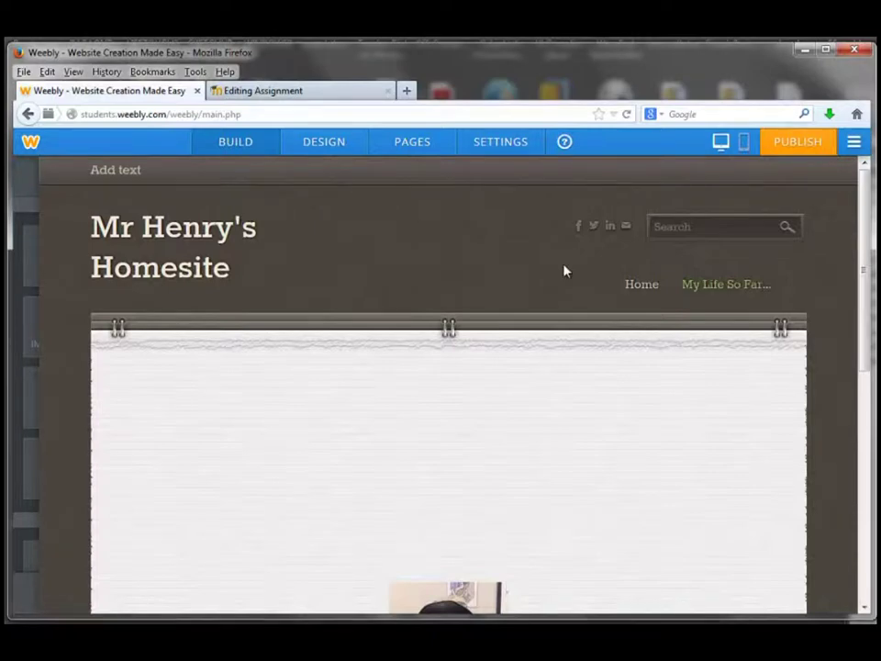
# - Exit the site editor, then log out from the dashboard to reach the 'You've logged out' page
pyautogui.click(854, 144)
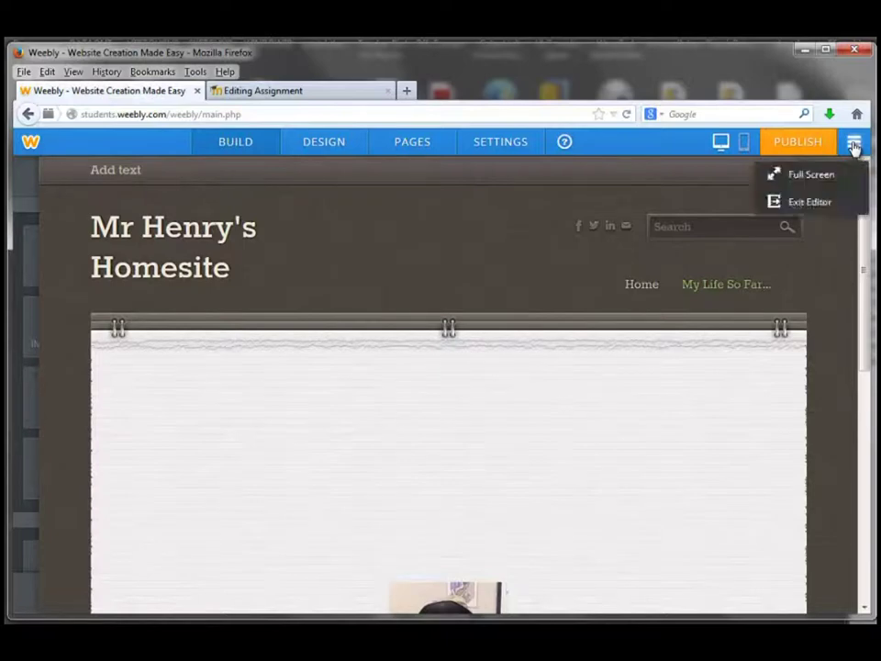
pyautogui.click(801, 203)
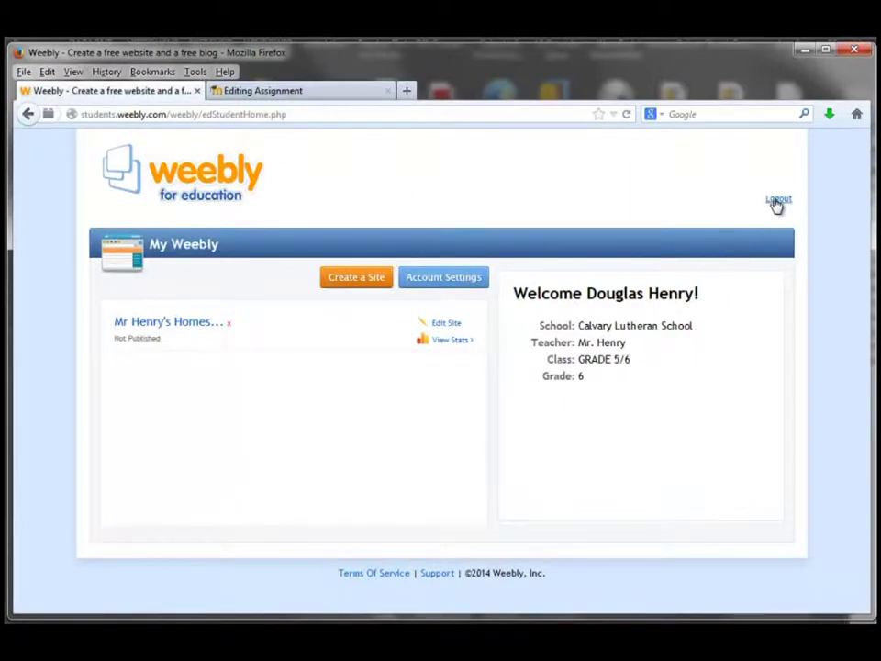
pyautogui.click(778, 200)
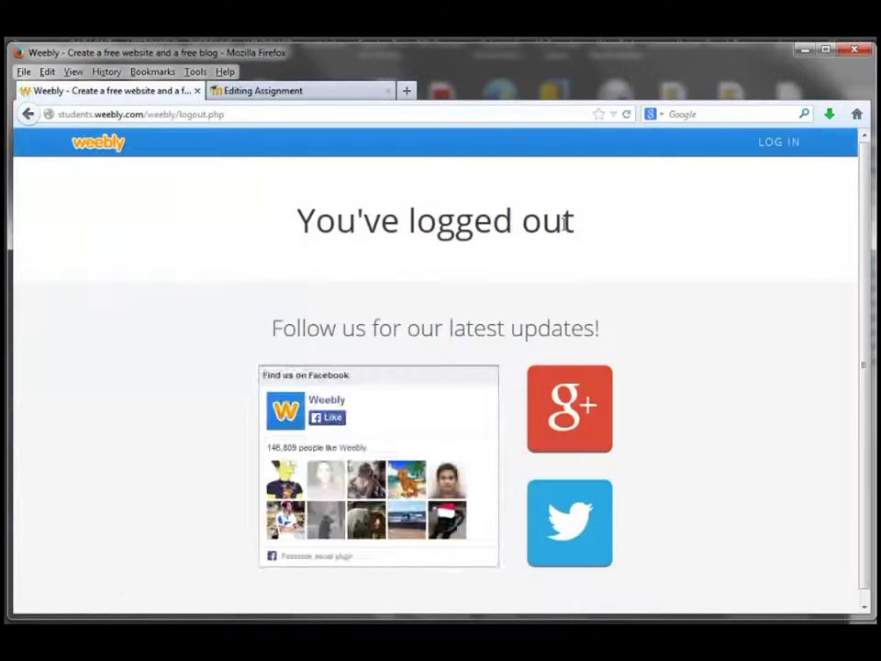